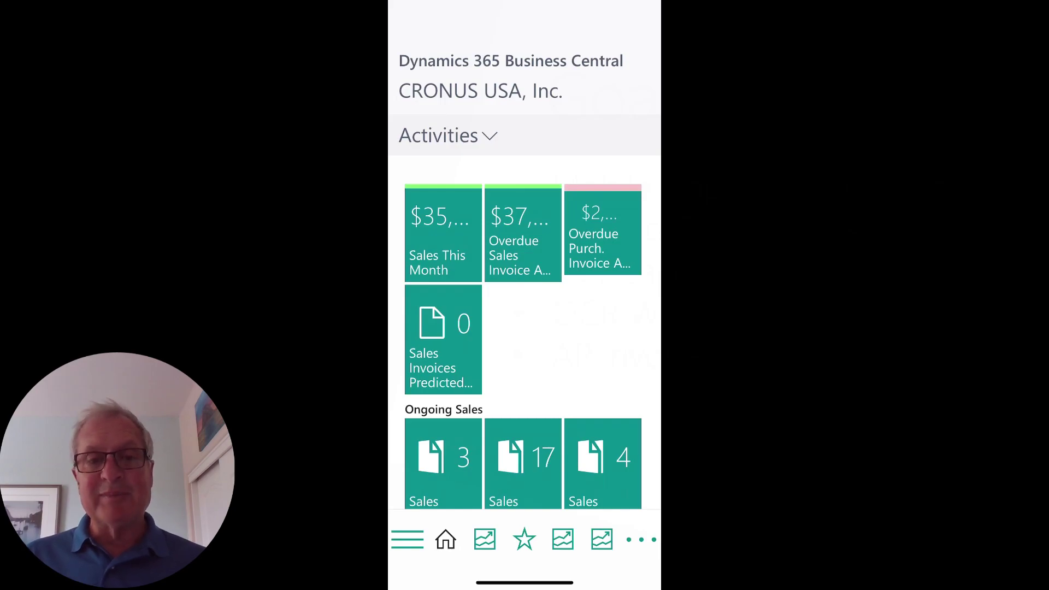
pyautogui.scroll(-5, 525, 311)
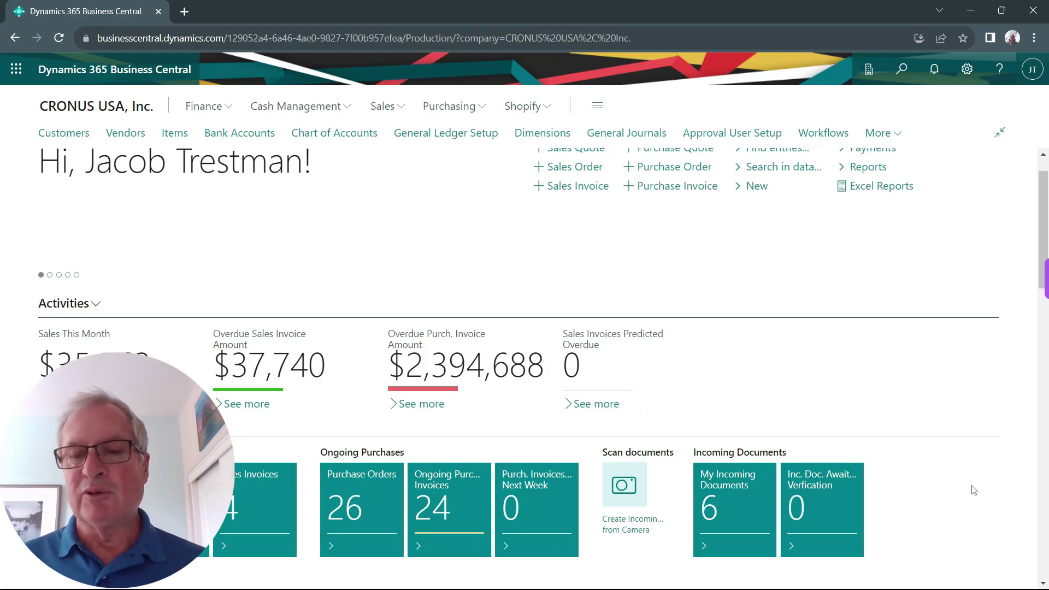
# Send Picture_14_11_2023_13_30_43 from My Incoming Documents to the OCR service, then go home
pyautogui.click(734, 491)
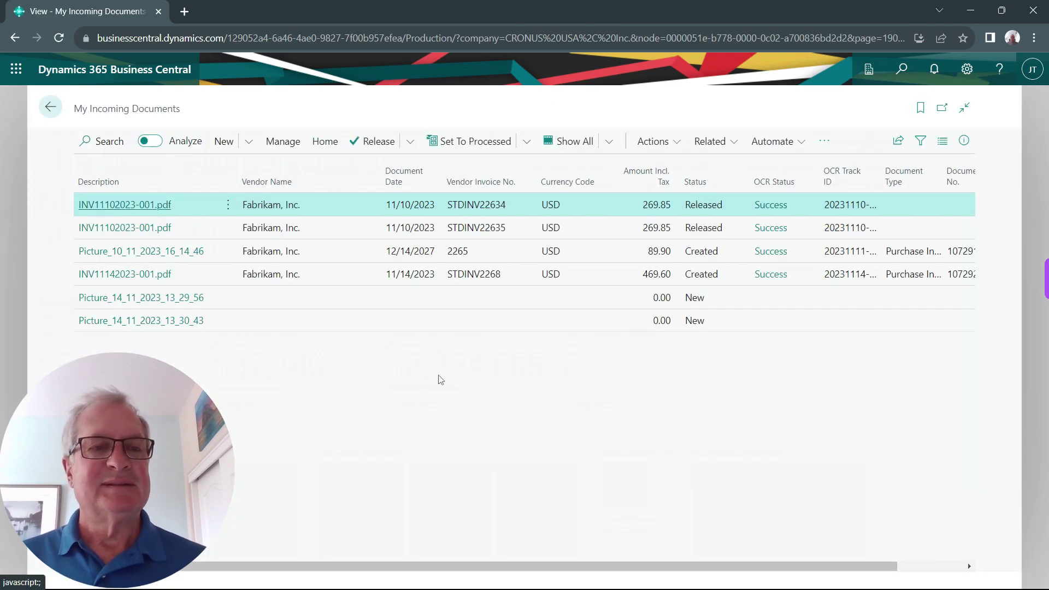
pyautogui.click(291, 330)
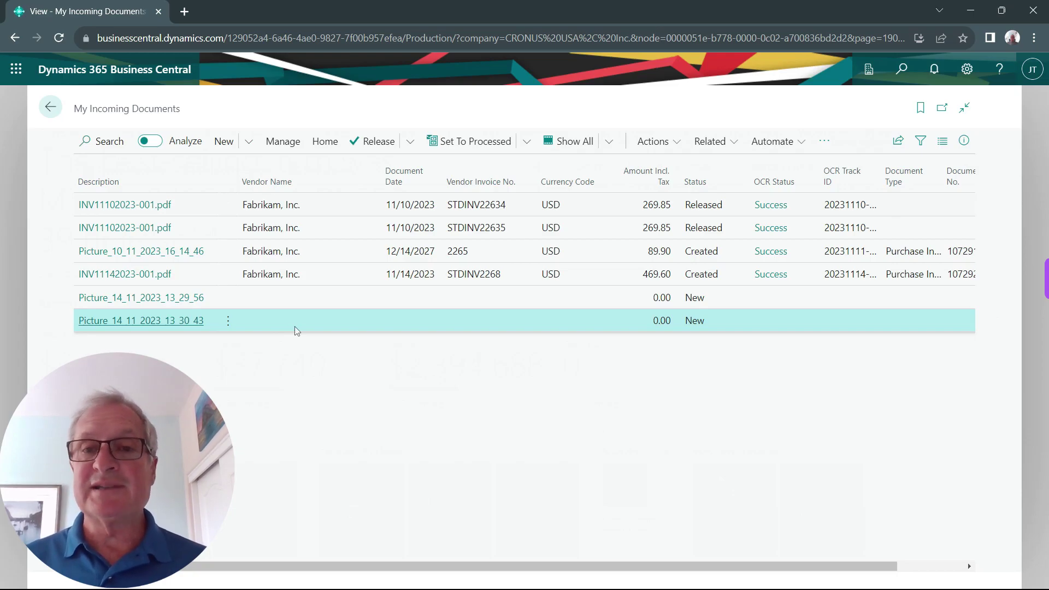
pyautogui.click(679, 146)
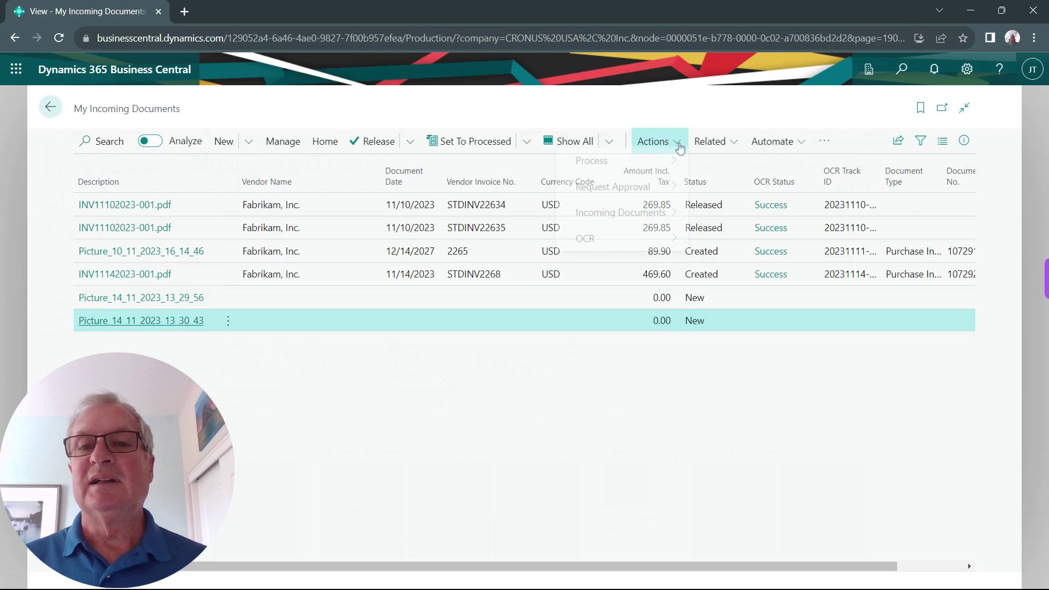
pyautogui.moveTo(624, 245)
pyautogui.click(736, 296)
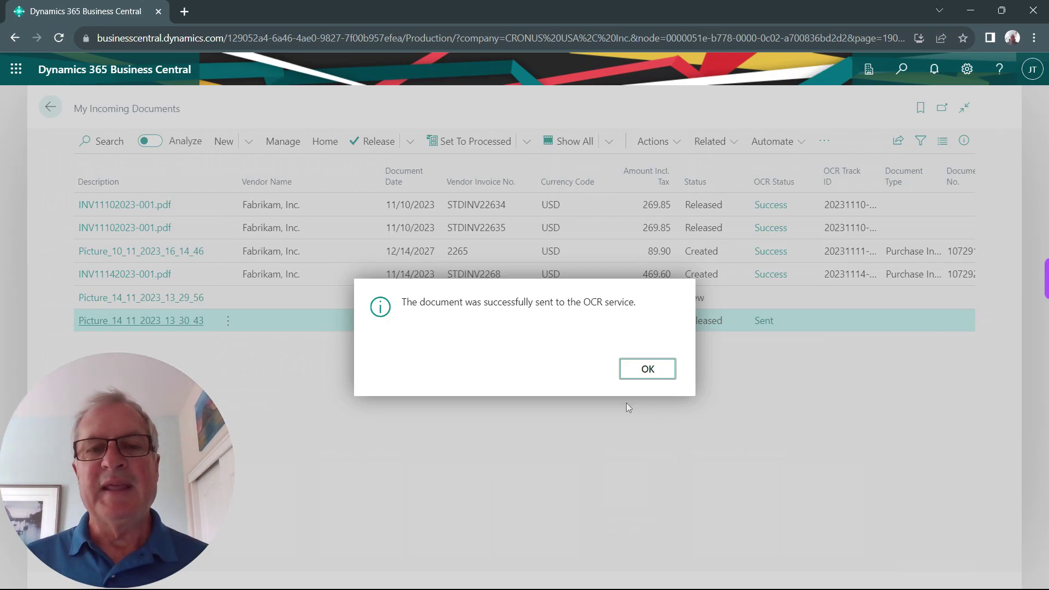
pyautogui.click(638, 368)
pyautogui.press('Escape')
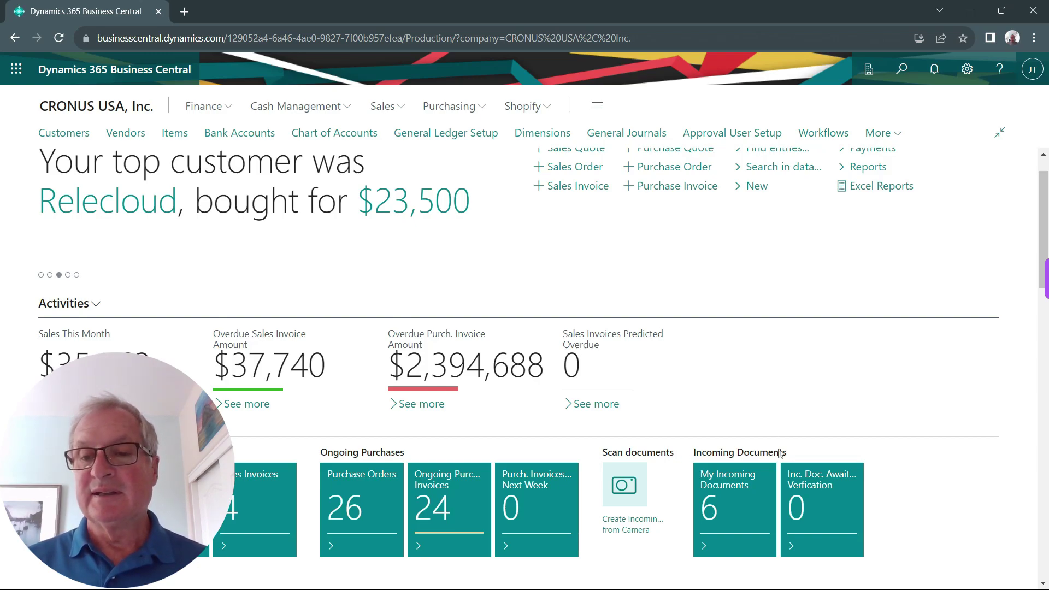
# In the Kofax AP Essentials documents list, open track ID 20231114-5/1
pyautogui.click(799, 484)
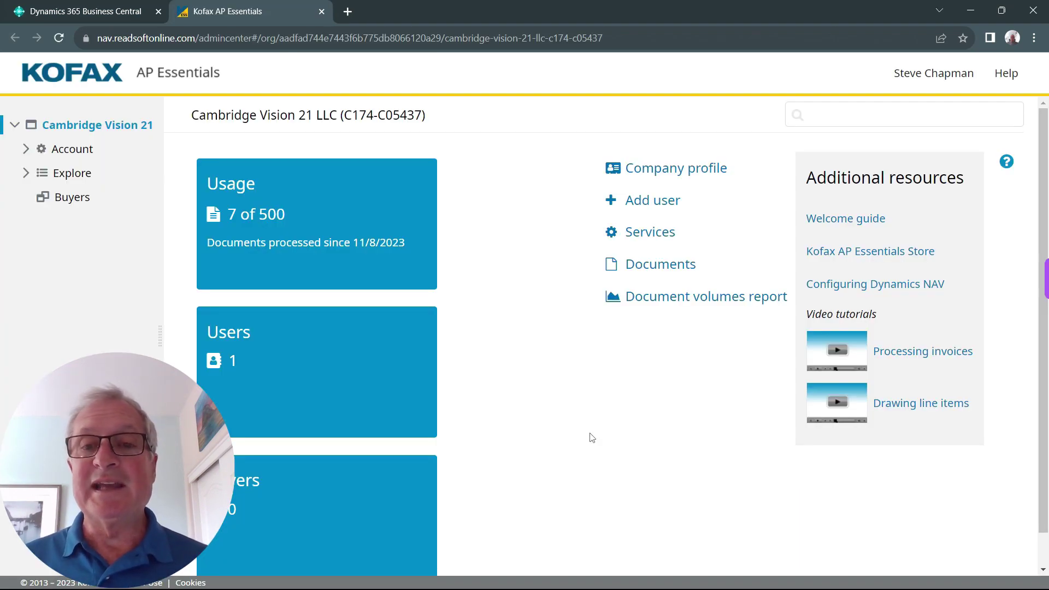
pyautogui.click(661, 265)
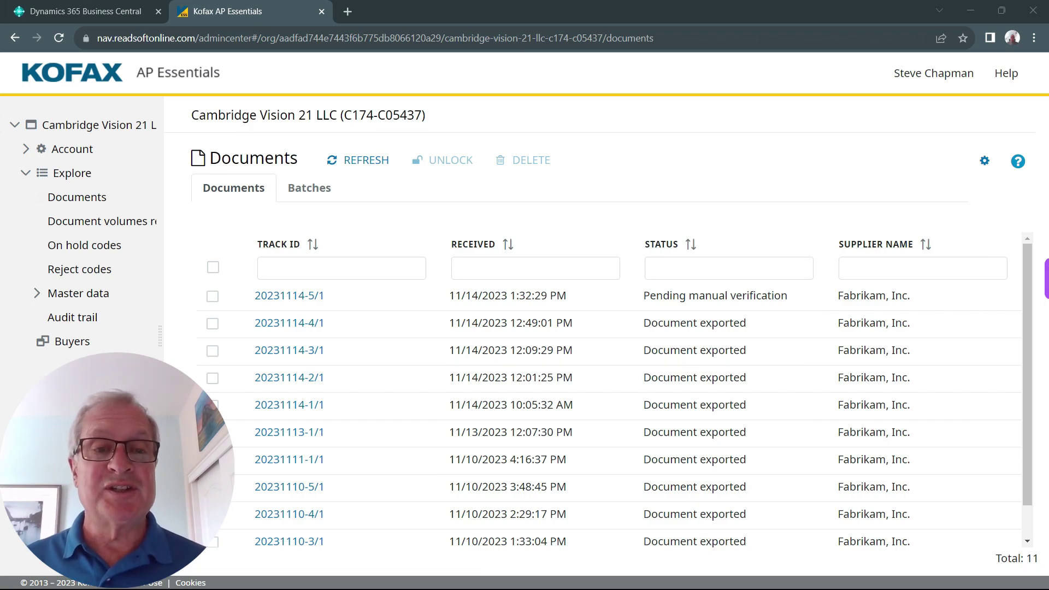
pyautogui.click(289, 295)
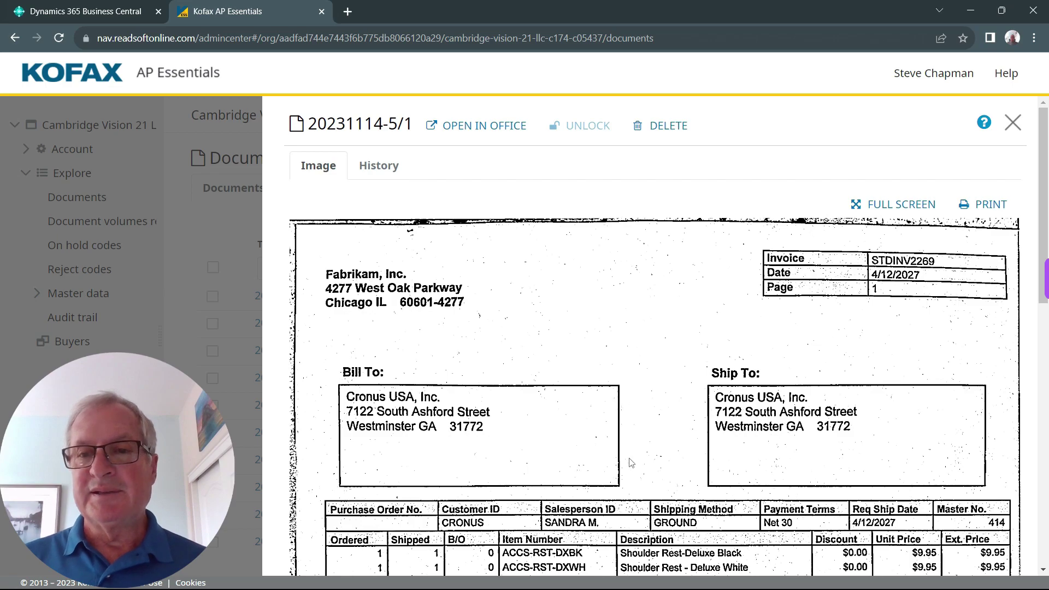
pyautogui.scroll(-3, 631, 468)
pyautogui.scroll(3, 642, 494)
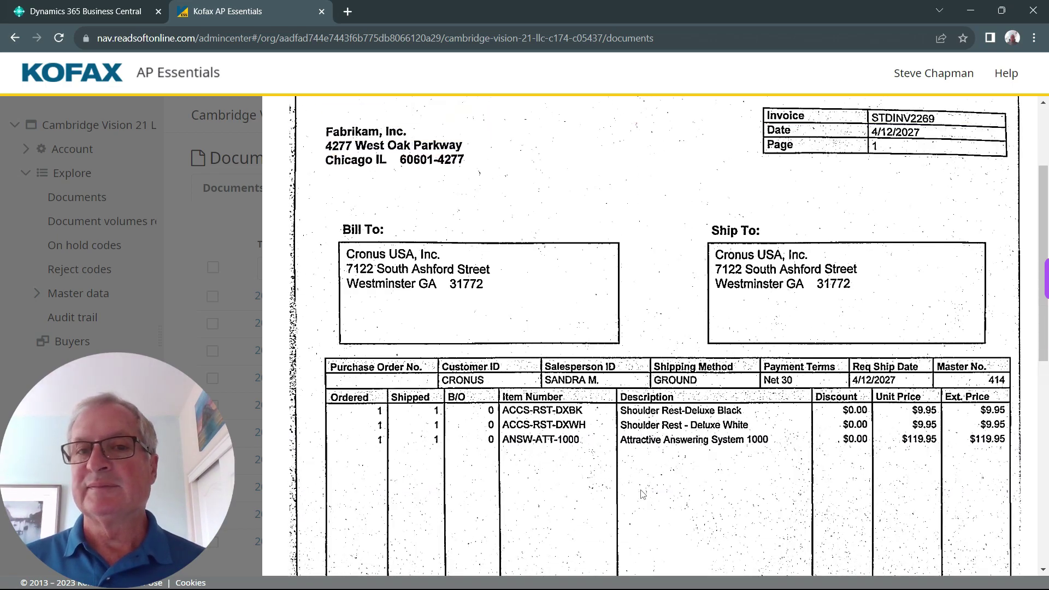
# Verify invoice 20231114-5/1 despite the empty phone number, then capture item numbers as article numbers
pyautogui.click(485, 126)
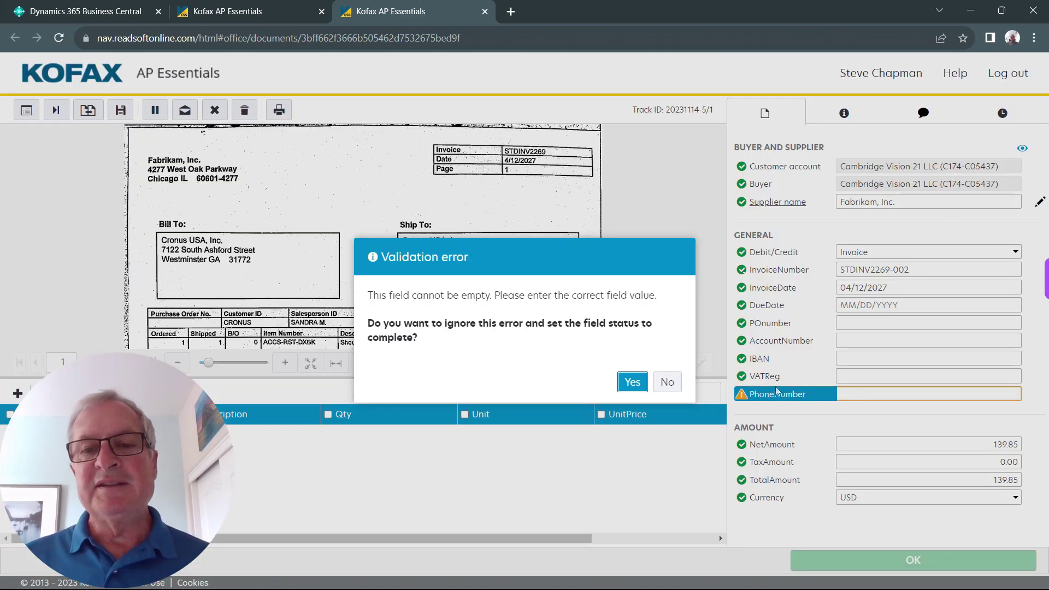
pyautogui.click(630, 383)
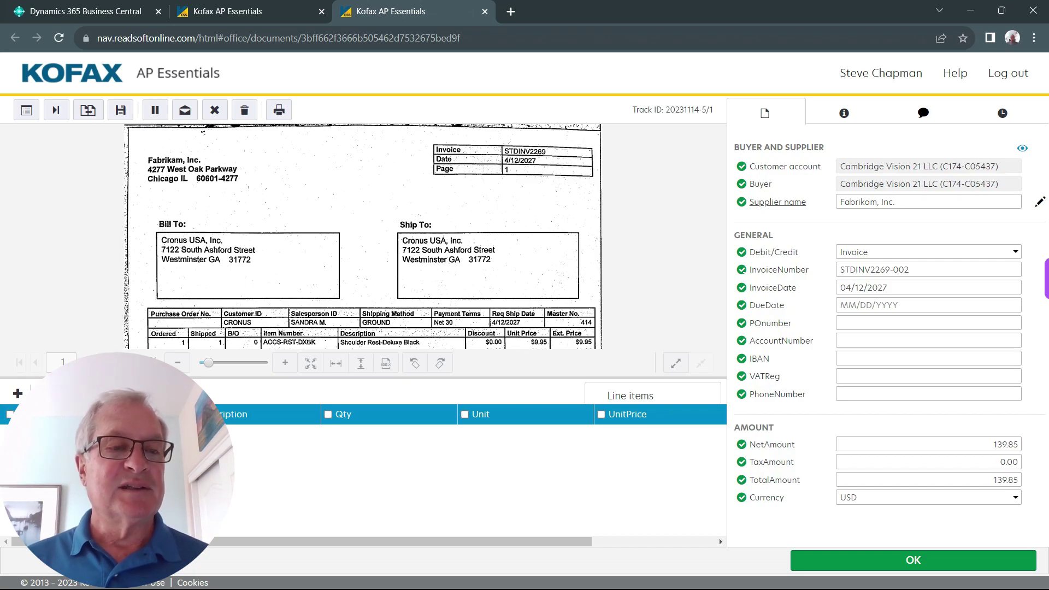
pyautogui.click(18, 394)
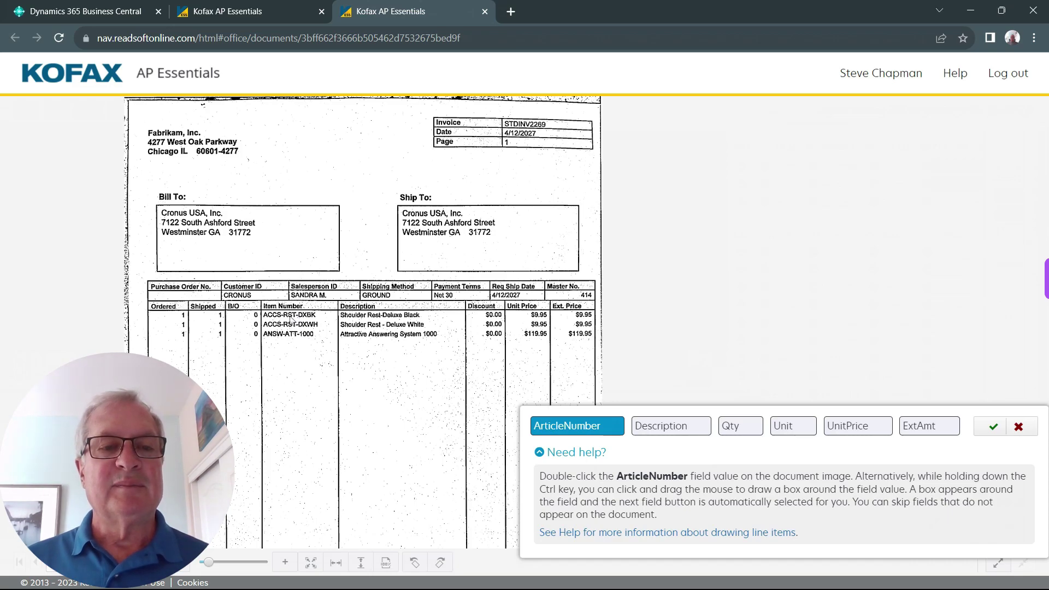
pyautogui.doubleClick(290, 319)
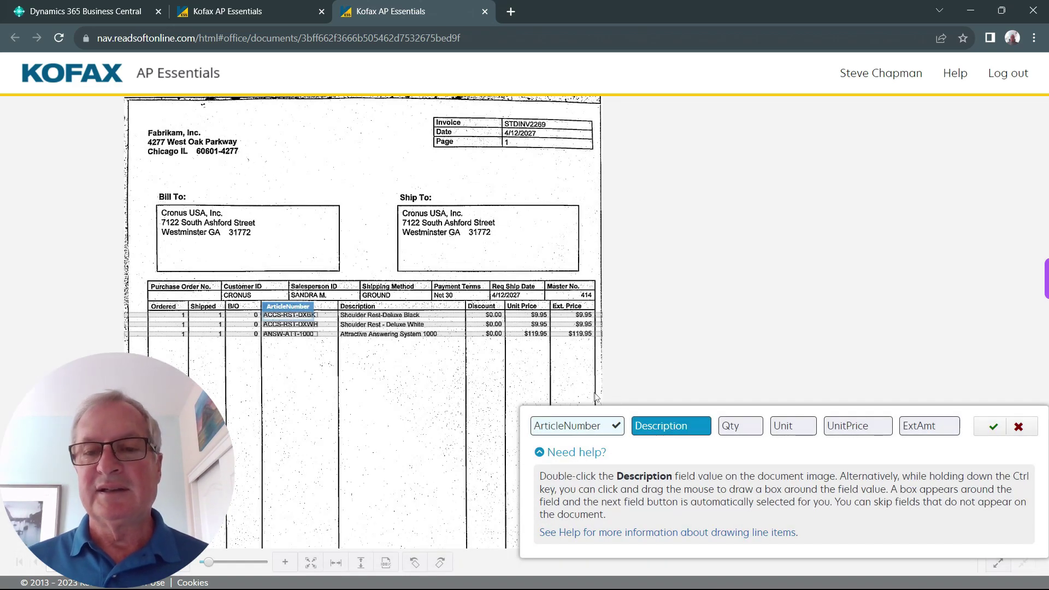
# Capture the description, quantity, unit price and extended price columns, skipping Unit, and finish
pyautogui.doubleClick(391, 317)
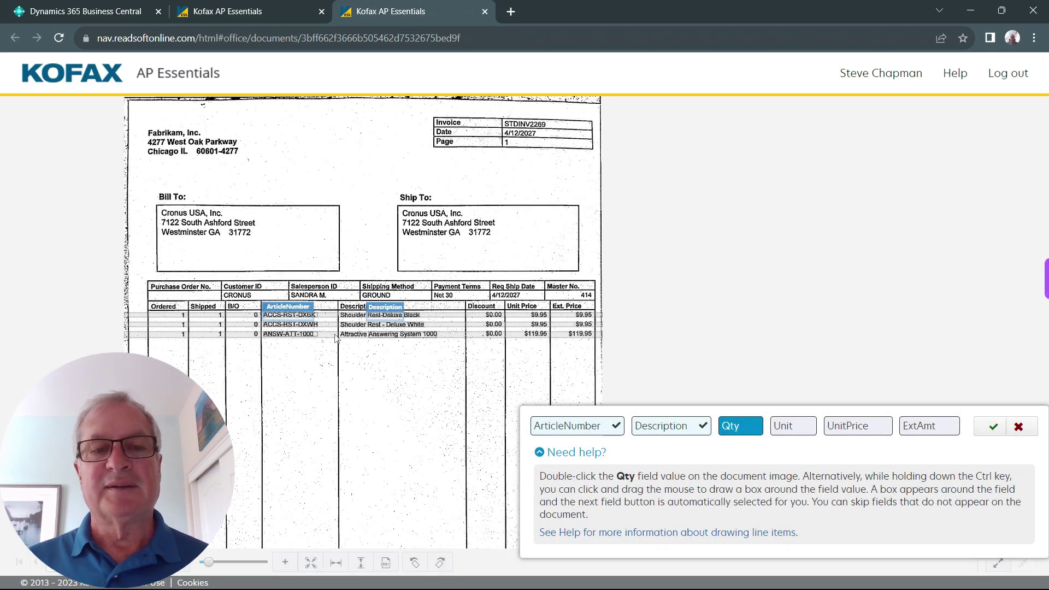
pyautogui.doubleClick(219, 319)
pyautogui.click(859, 429)
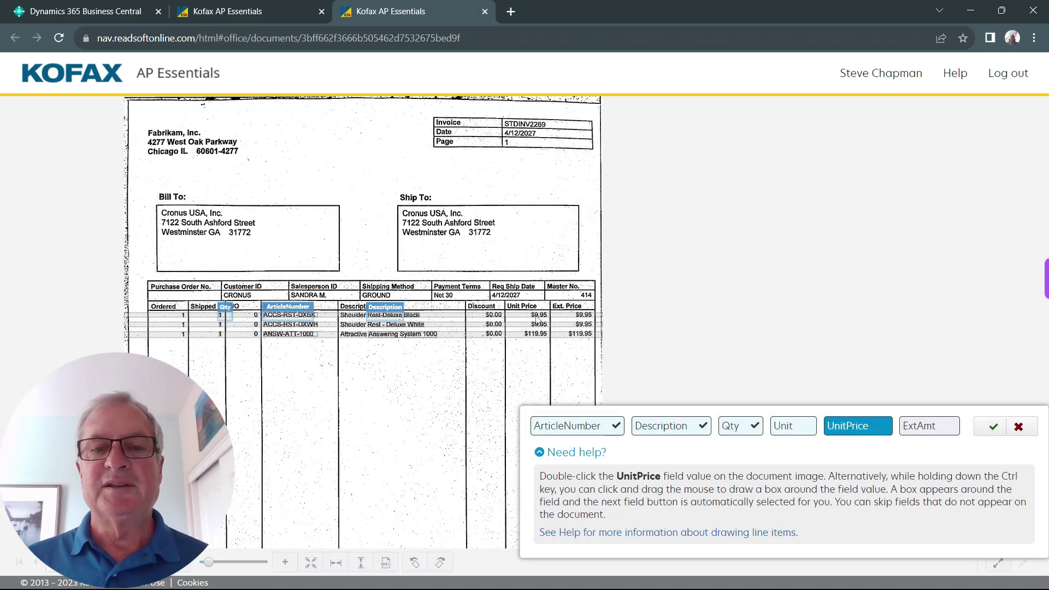
pyautogui.doubleClick(539, 321)
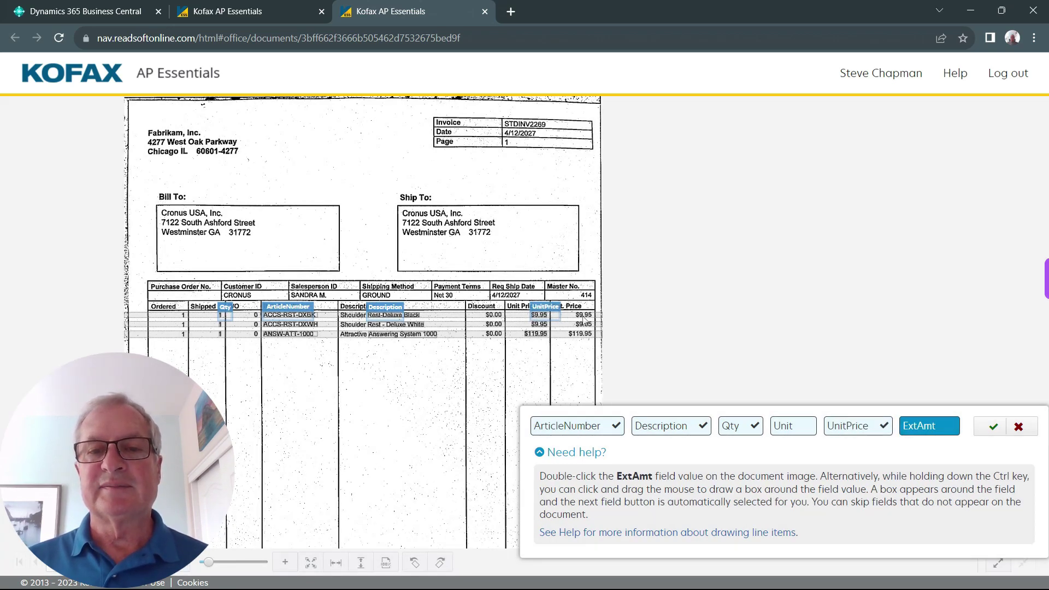
pyautogui.doubleClick(588, 325)
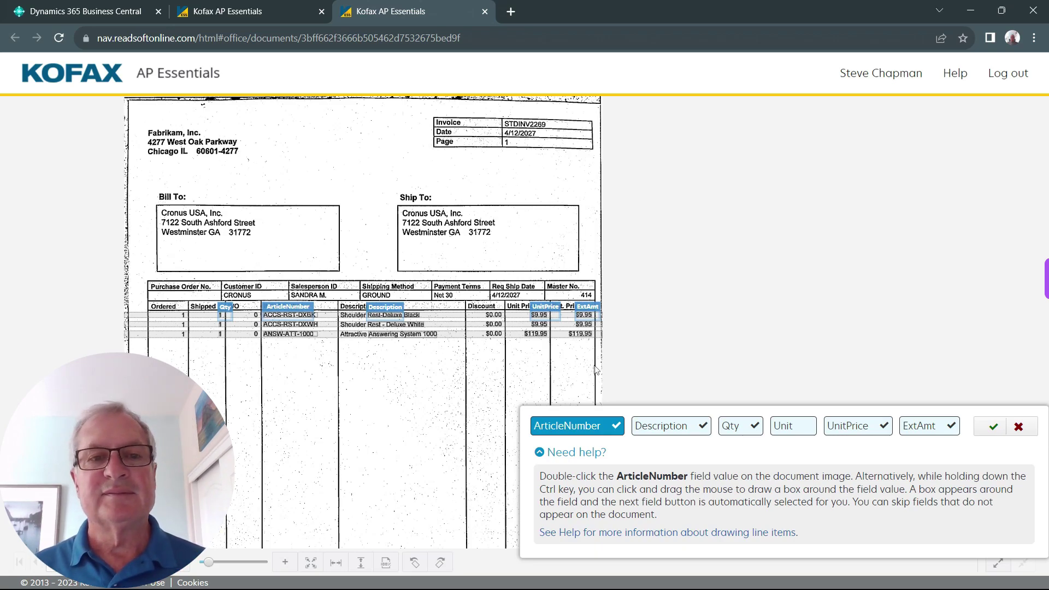
pyautogui.click(993, 427)
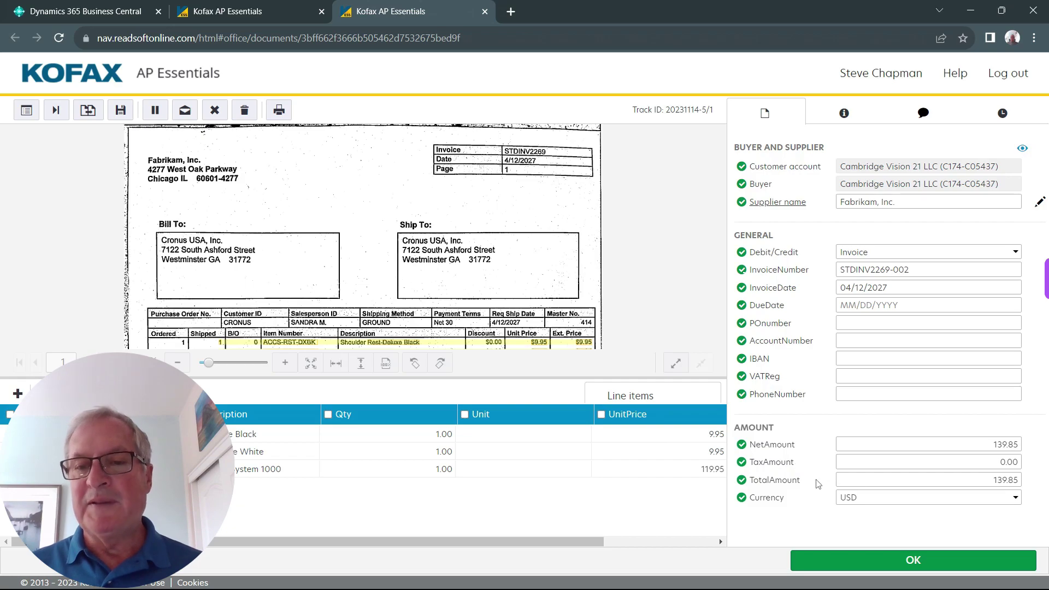
pyautogui.scroll(-2, 624, 325)
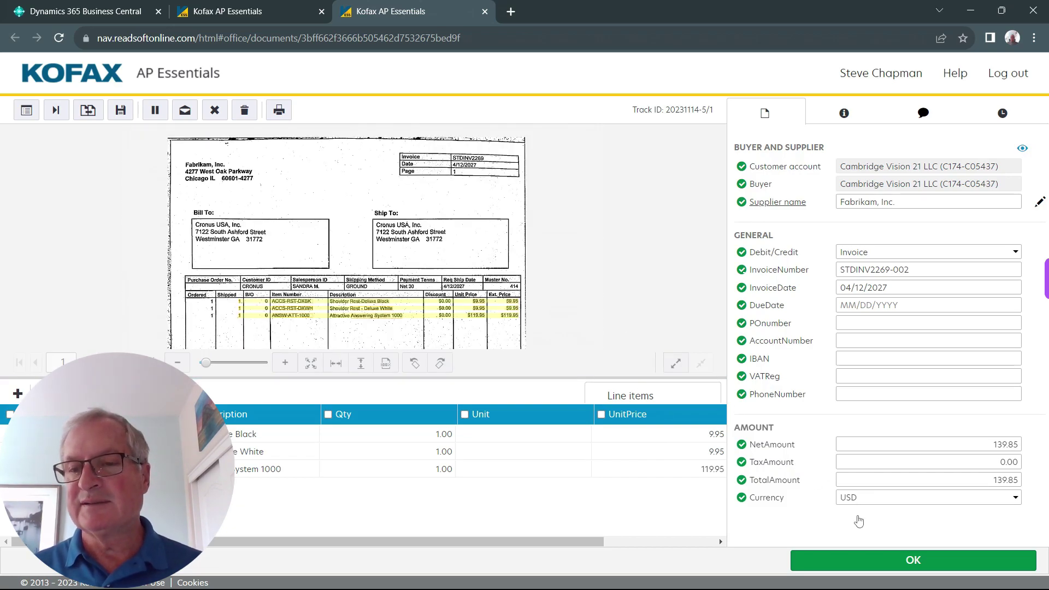
# Approve invoice 20231114-5/1 for export and reopen My Incoming Documents in Business Central
pyautogui.click(894, 564)
pyautogui.click(100, 14)
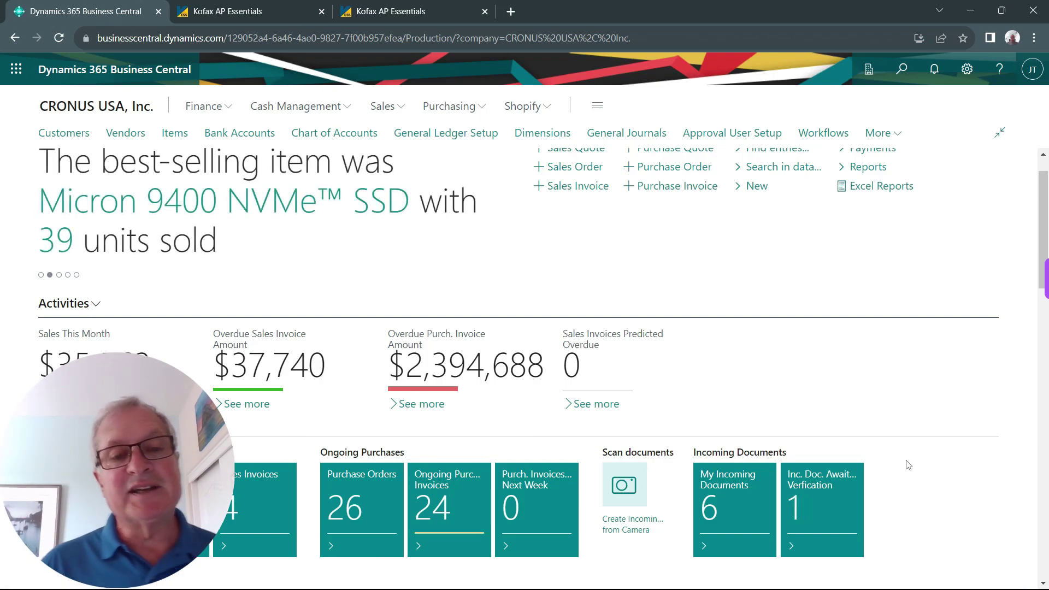
pyautogui.click(722, 486)
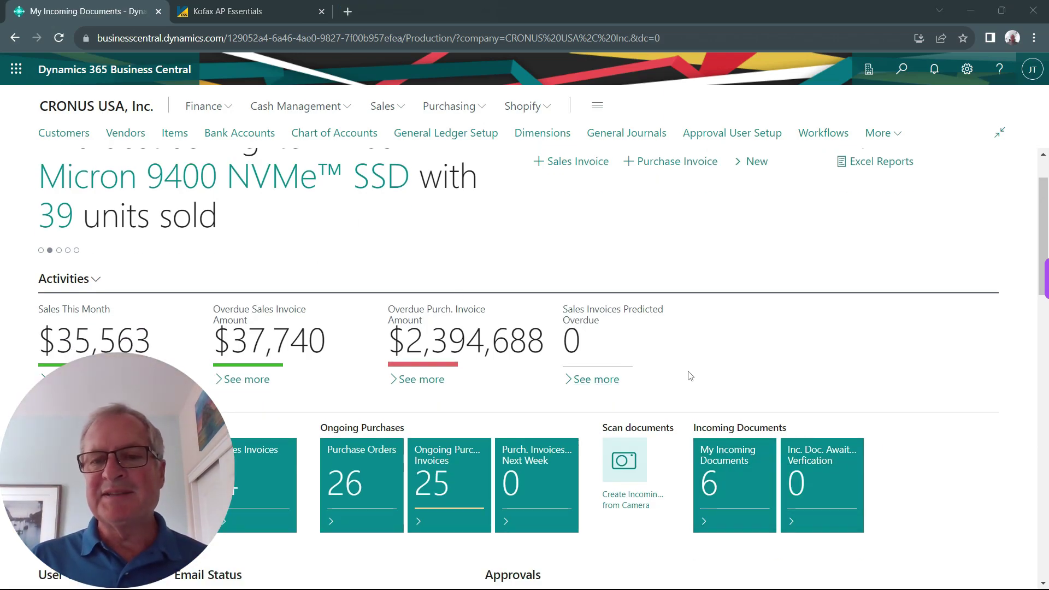
# Open Fabrikam purchase invoice 107293 from My Incoming Documents and select its first line
pyautogui.click(724, 458)
pyautogui.moveTo(525, 321)
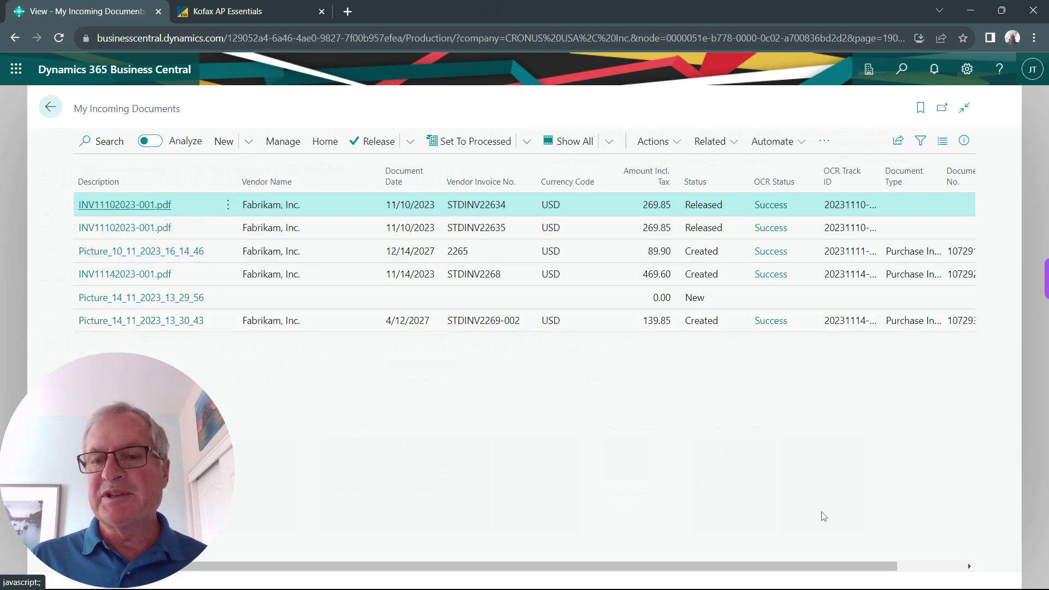
pyautogui.moveTo(823, 568); pyautogui.dragTo(929, 351)
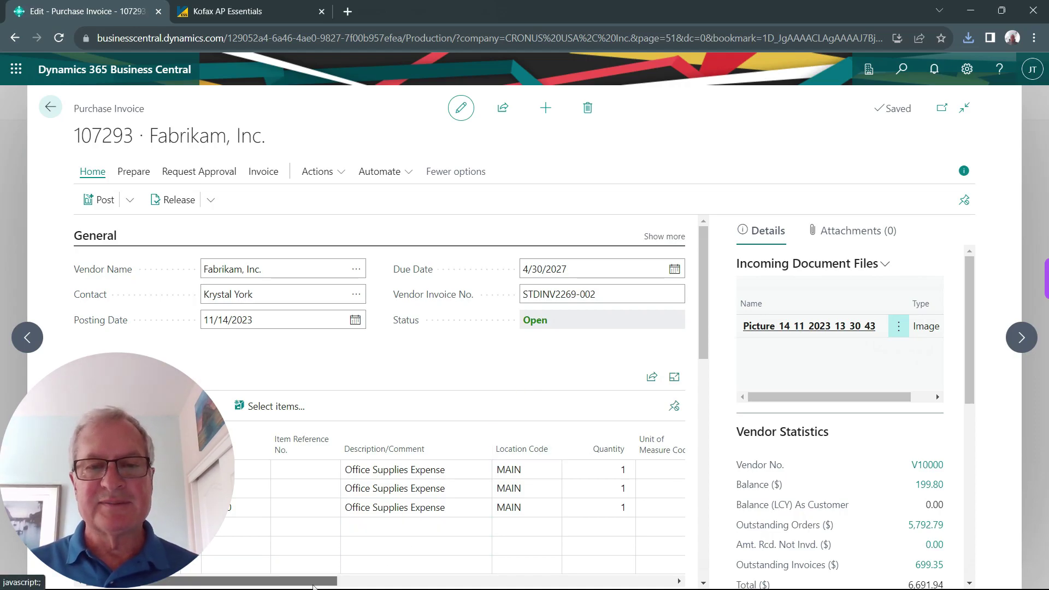
pyautogui.moveTo(315, 586); pyautogui.dragTo(462, 586)
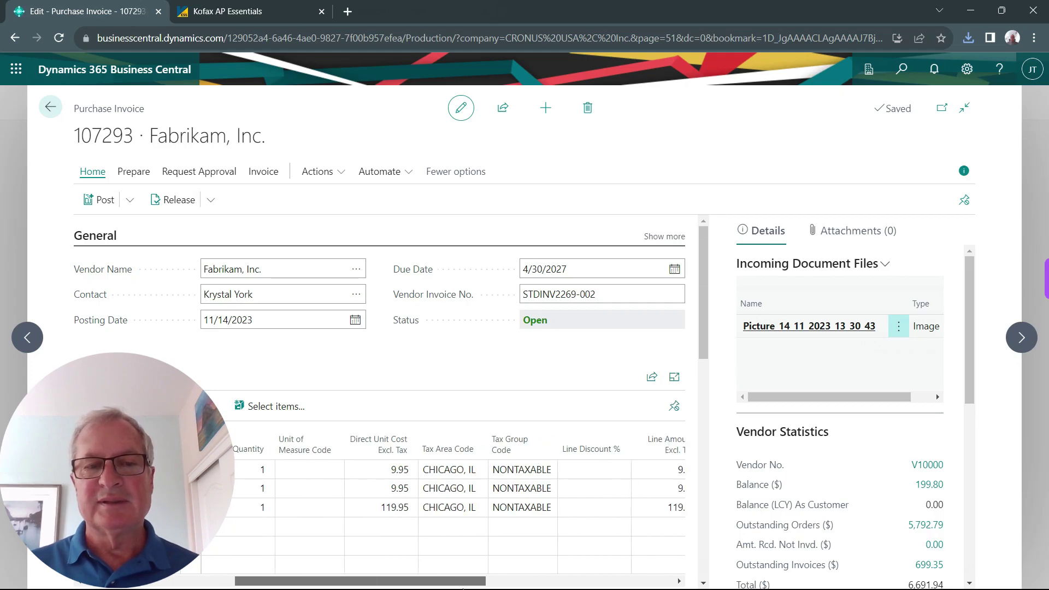
pyautogui.click(231, 525)
pyautogui.click(264, 463)
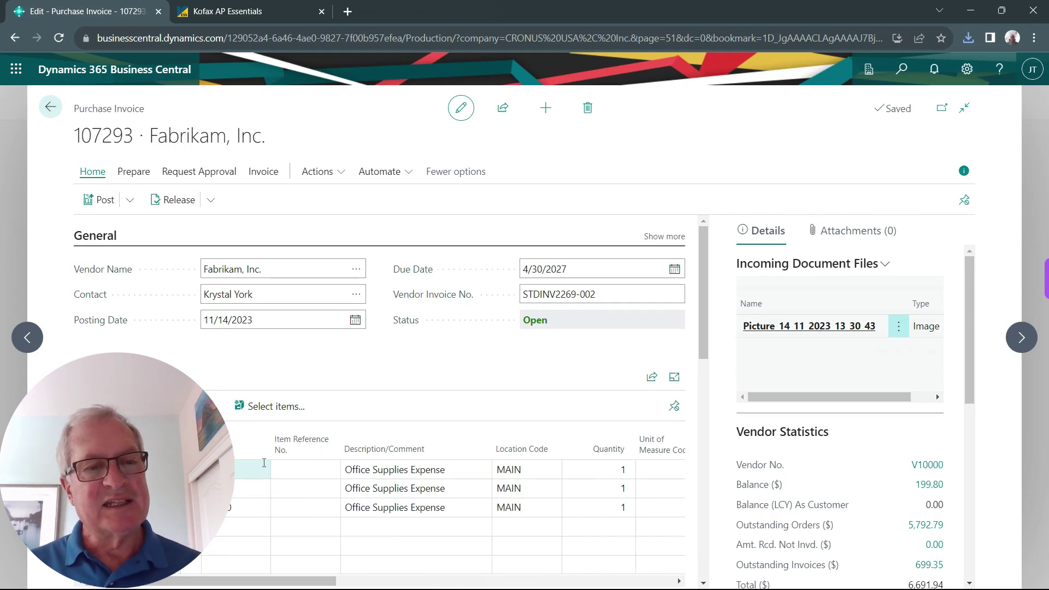